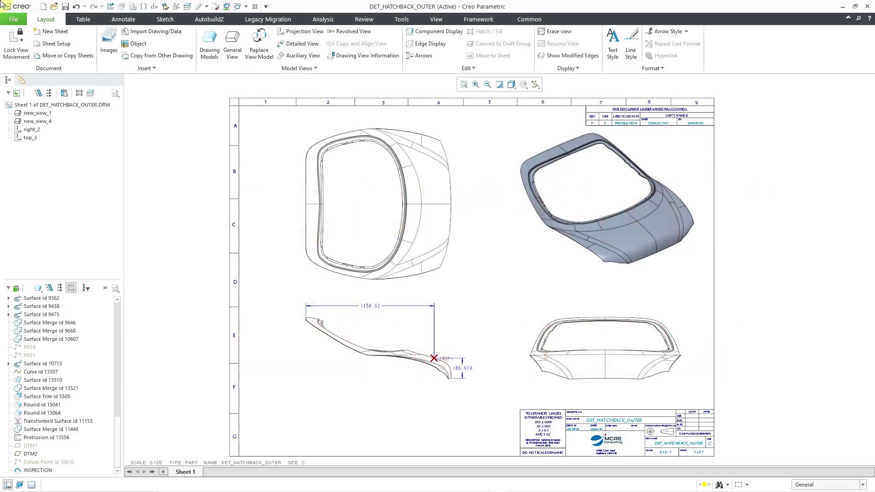
- Show the Annotate tools and the Annotations overflow list containing Coordinate Dimension
click(129, 20)
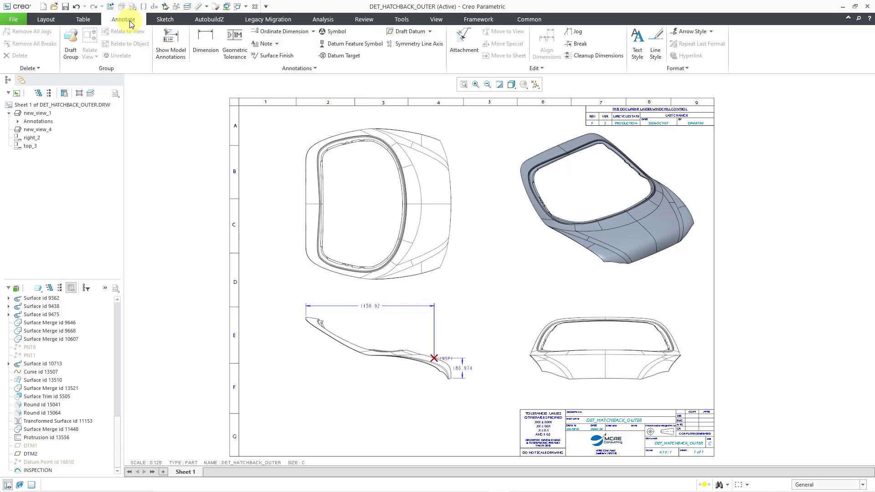
click(294, 68)
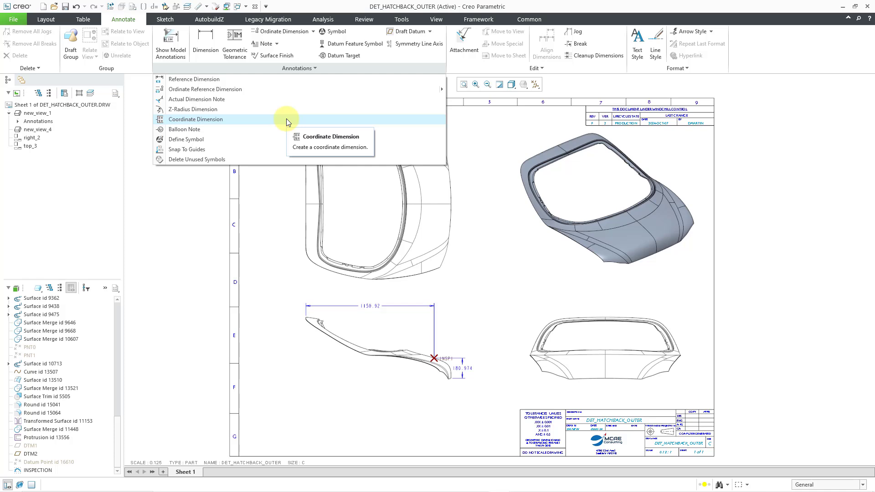
- Zoom to the side view at INSP1 and erase model dimensions d186 and d187
click(177, 231)
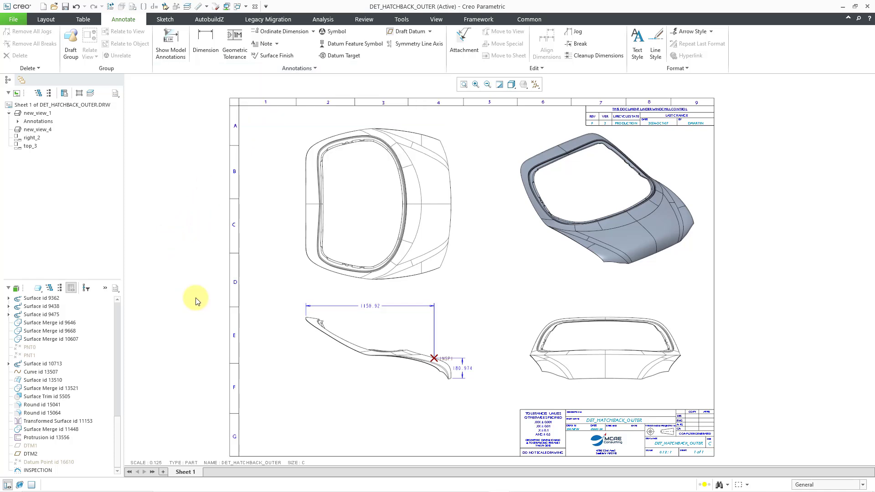
mouse_move(266, 367)
middle_down()
mouse_move(395, 268)
mouse_move(413, 341)
mouse_move(431, 336)
mouse_move(406, 306)
middle_up()
mouse_move(383, 268)
ctrl+middle_down()
mouse_move(390, 336)
mouse_move(397, 328)
ctrl+middle_up()
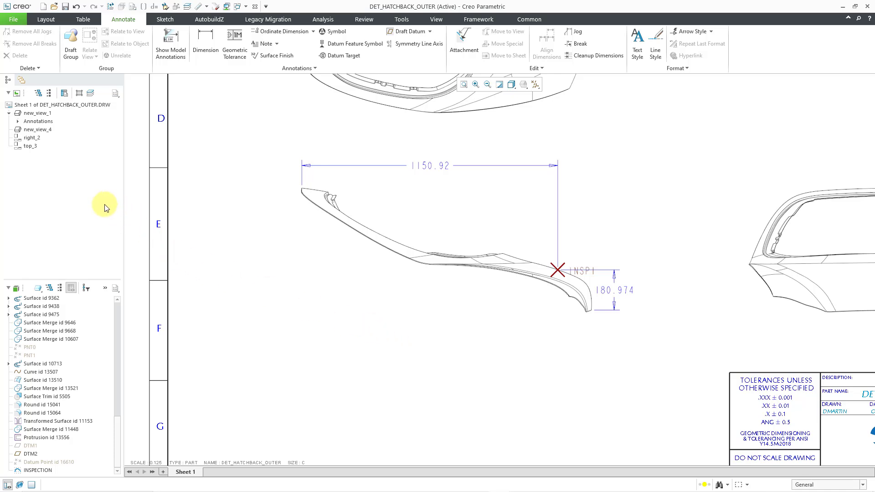
click(19, 122)
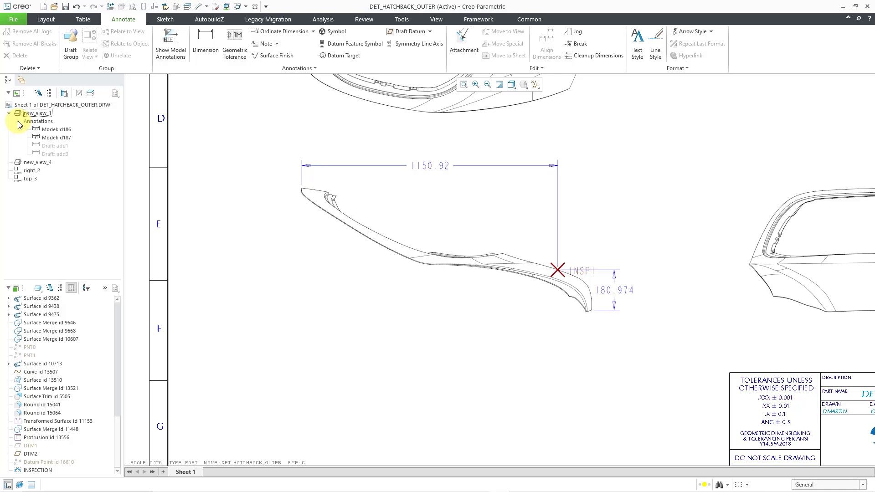
click(66, 130)
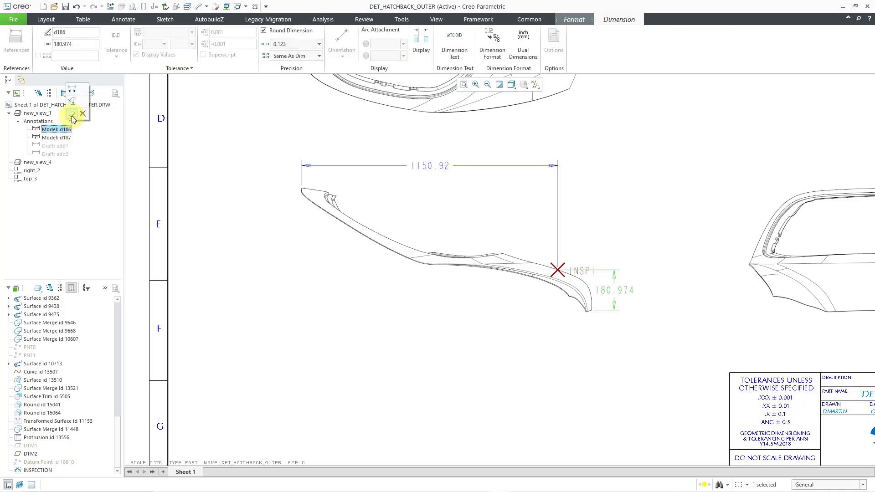
click(67, 138)
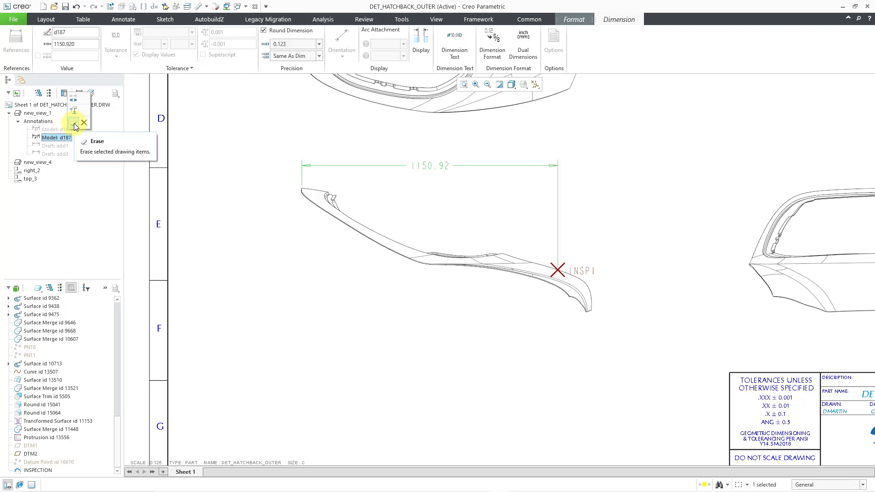
click(74, 123)
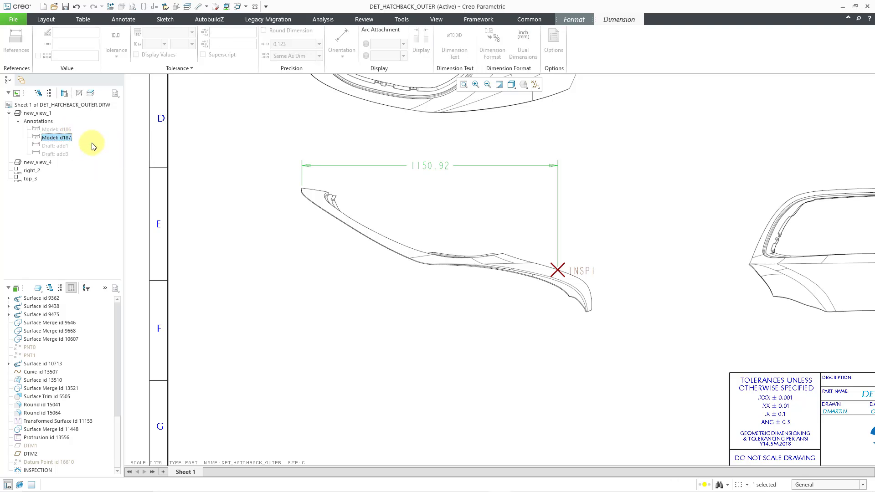
- Show draft dimensions add1 (180.974) and add3 (1150.92) in their place
click(61, 144)
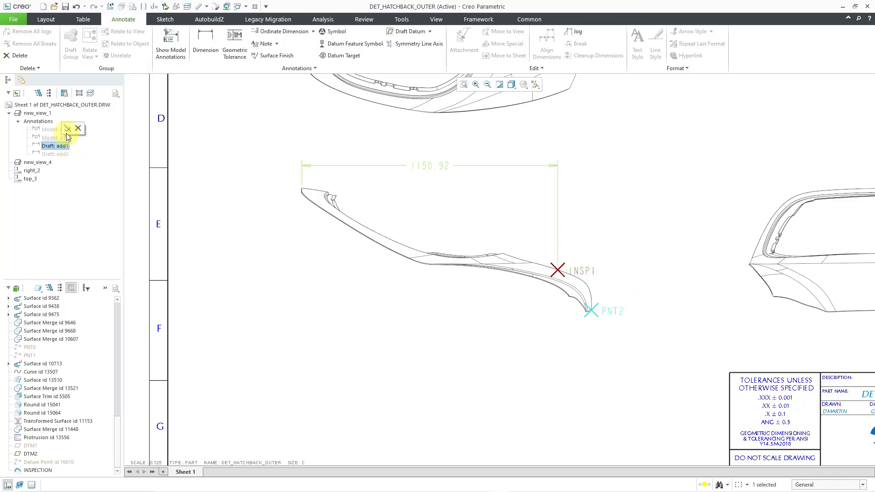
click(66, 131)
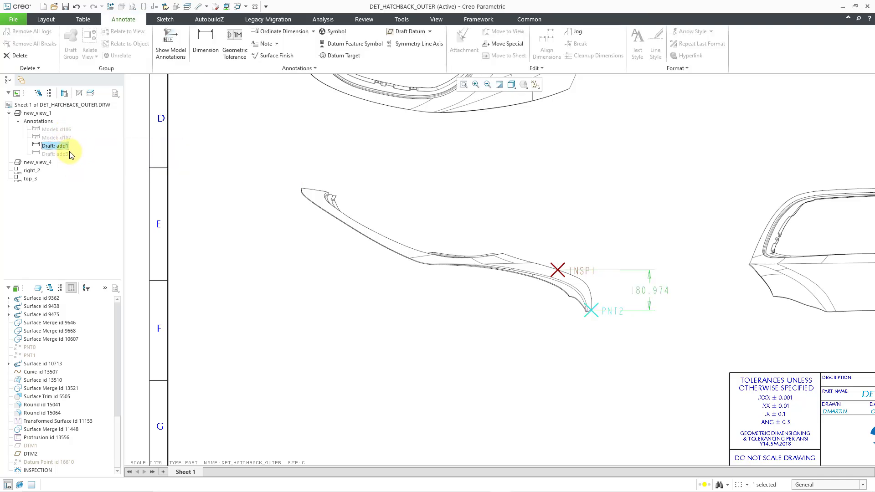
click(65, 154)
click(70, 138)
click(208, 228)
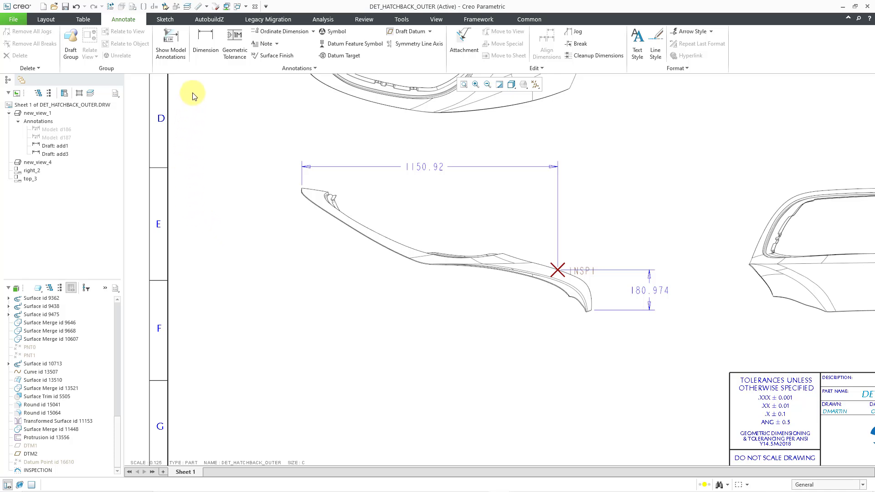
- Add a coordinate dimension box above-right of INSP1 using 1150.92 as its x value
click(283, 68)
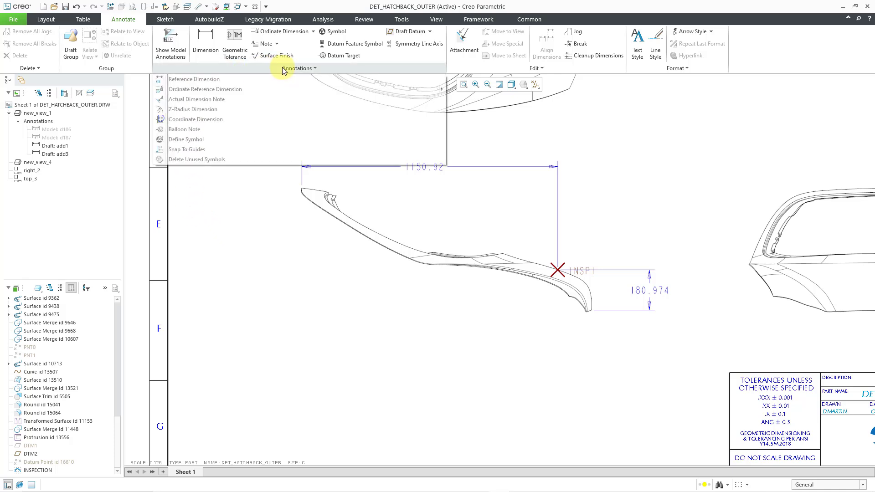
click(271, 119)
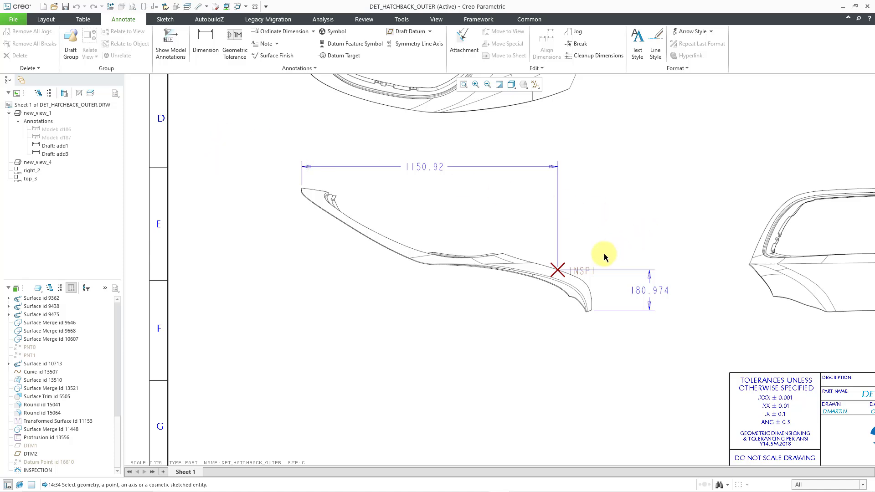
click(588, 275)
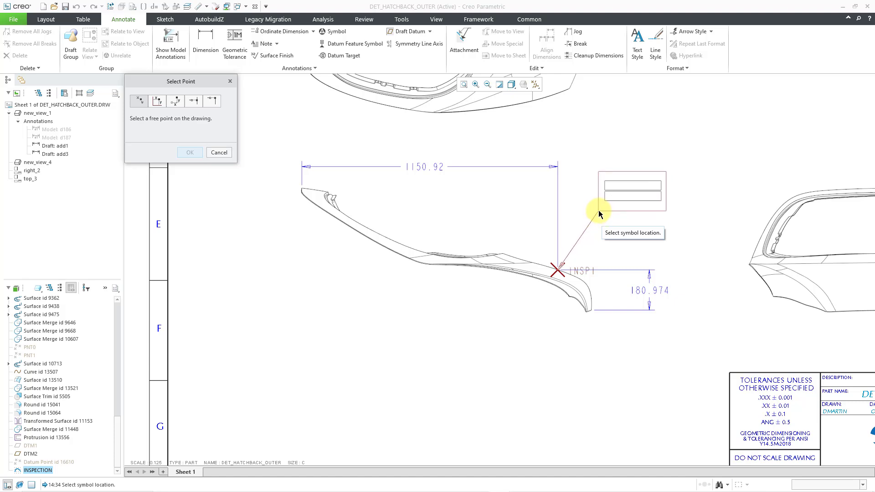
click(601, 208)
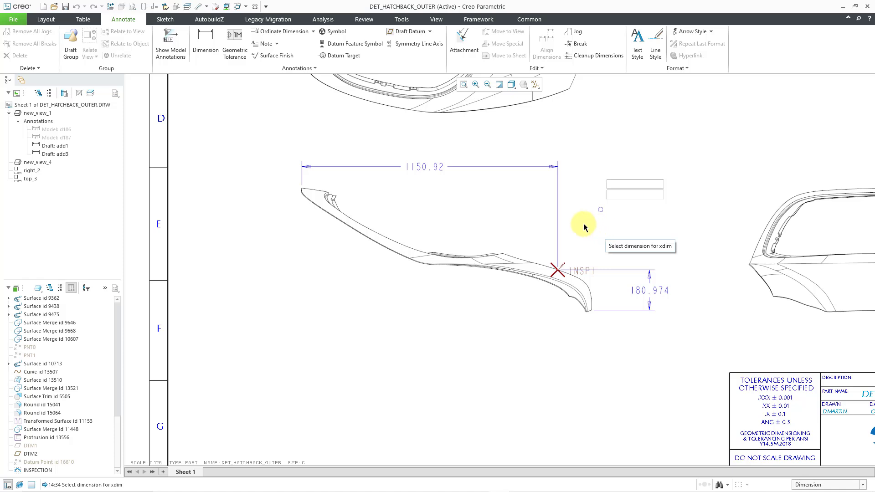
click(431, 167)
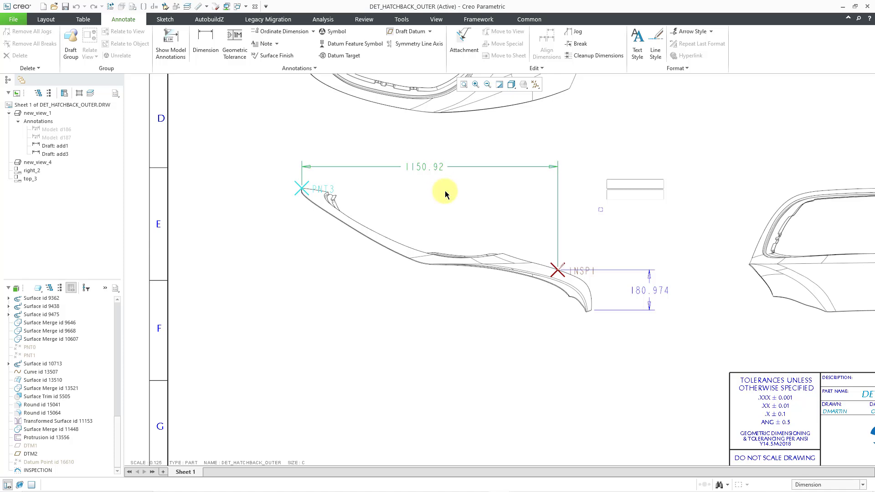
middle_click(264, 237)
scroll(264, 237, up, 1)
scroll(246, 230, down, 1)
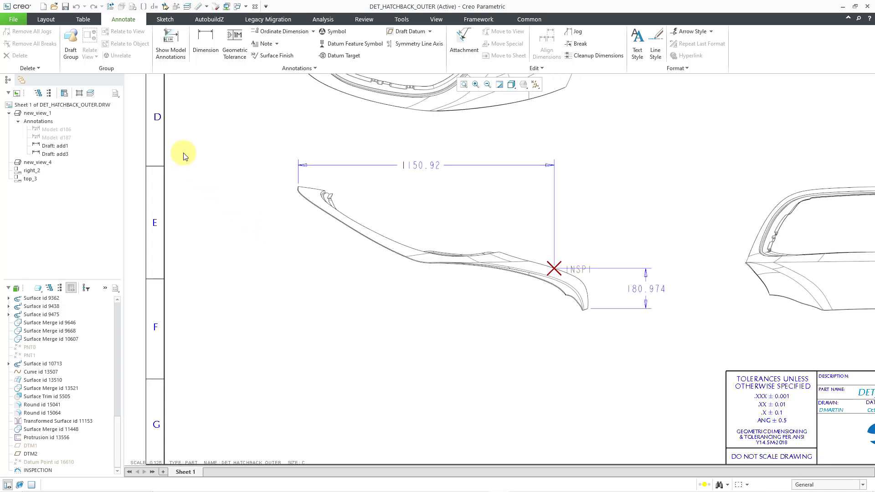
- Unerase model dimensions d186 and d187 from the new_view_1 Annotations tree
click(69, 146)
click(56, 154)
click(69, 137)
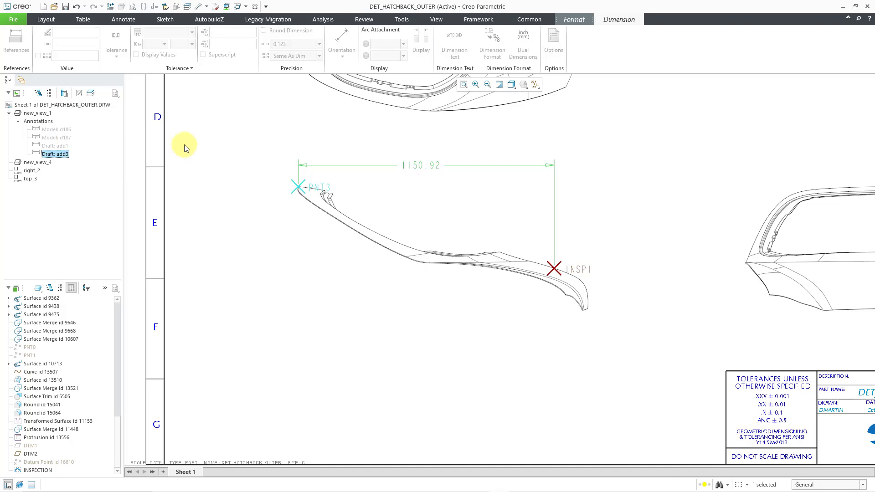
click(64, 129)
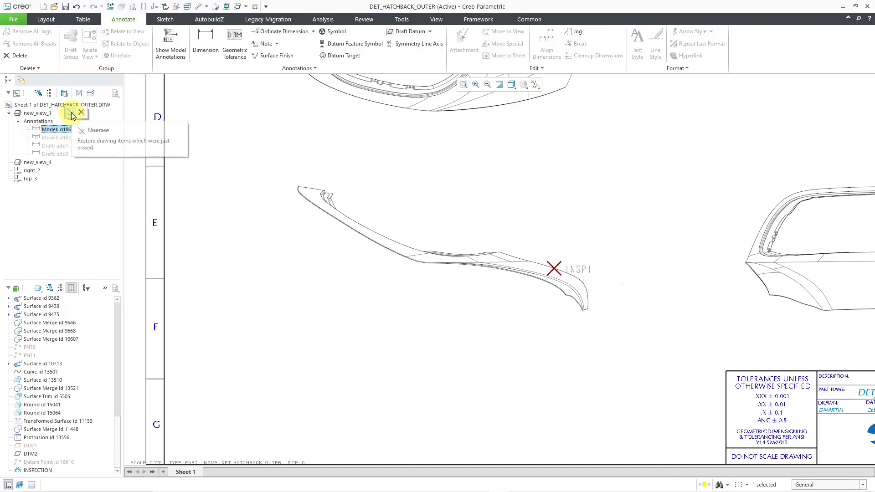
click(71, 112)
click(62, 137)
click(73, 124)
click(236, 162)
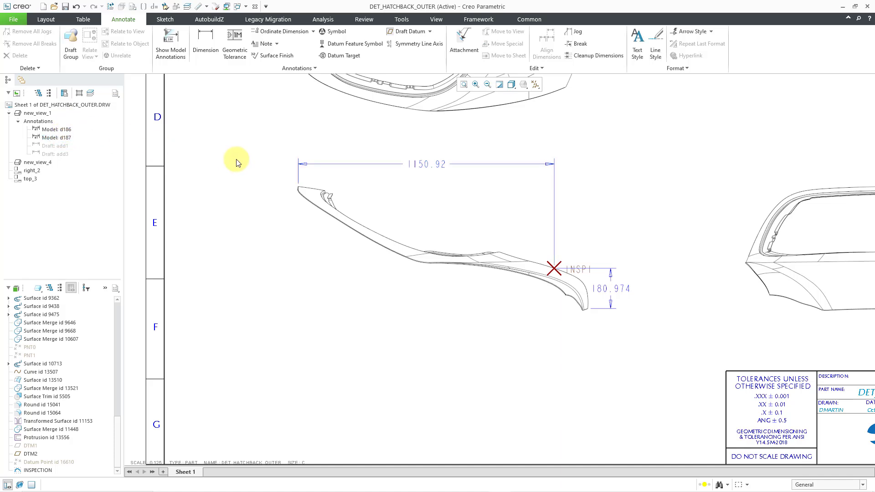
- Place coordinate box coord dim 9 at INSP1 with x = 1150.92 and y = 180.974
click(275, 69)
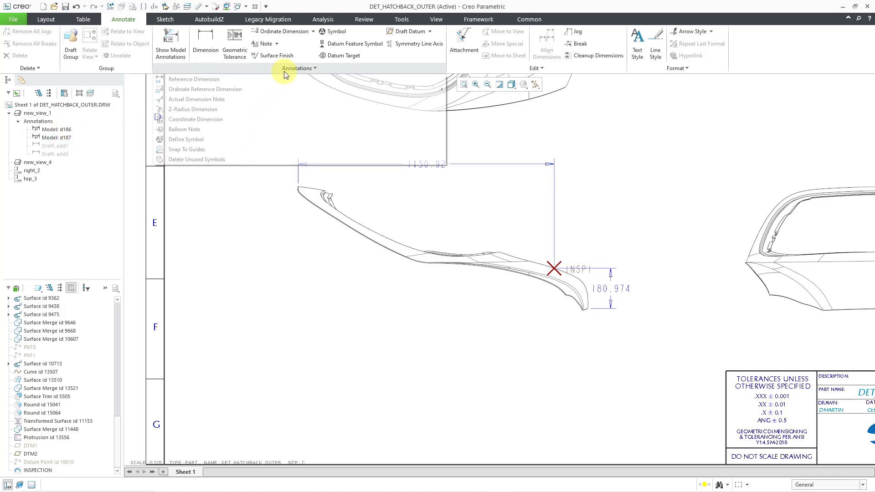
click(280, 119)
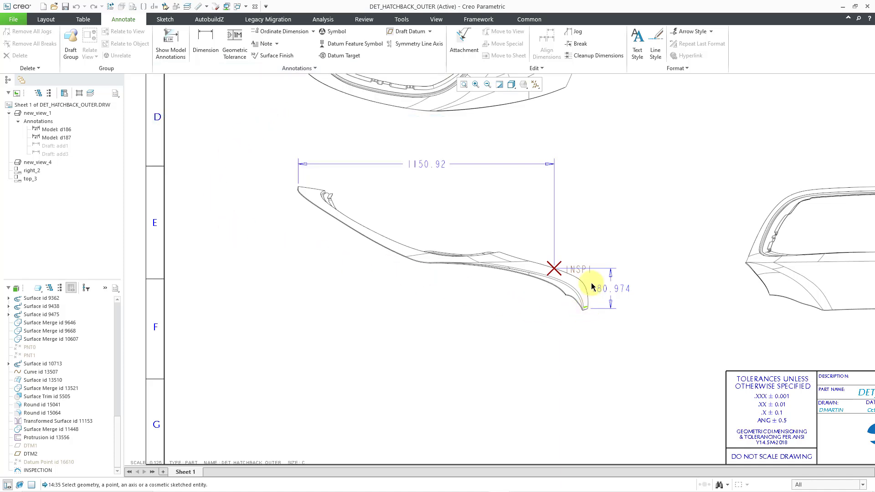
click(579, 272)
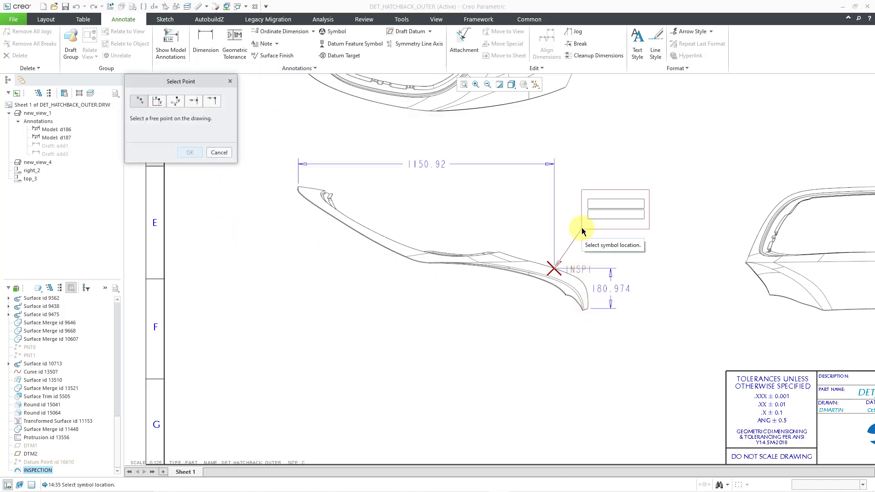
click(586, 217)
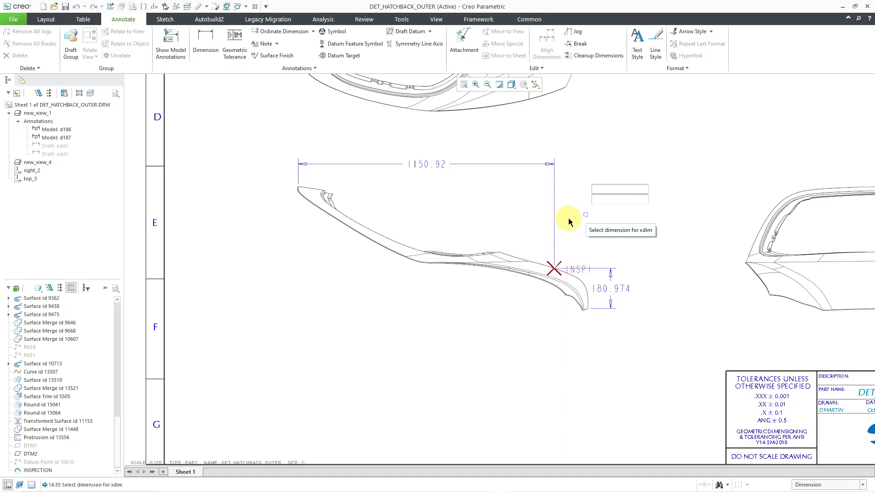
click(427, 169)
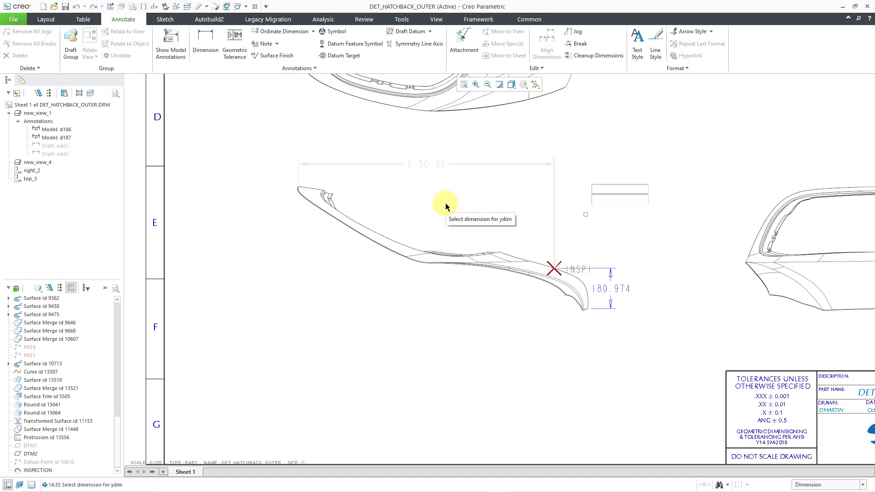
click(627, 287)
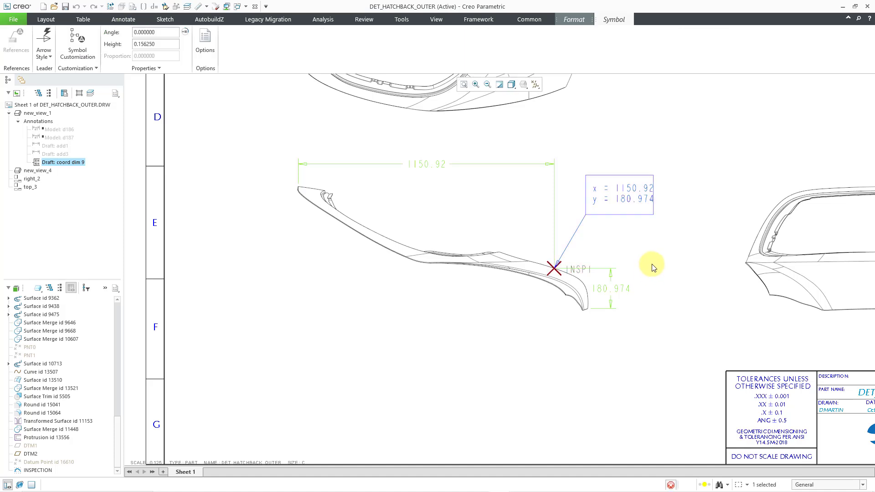
click(653, 267)
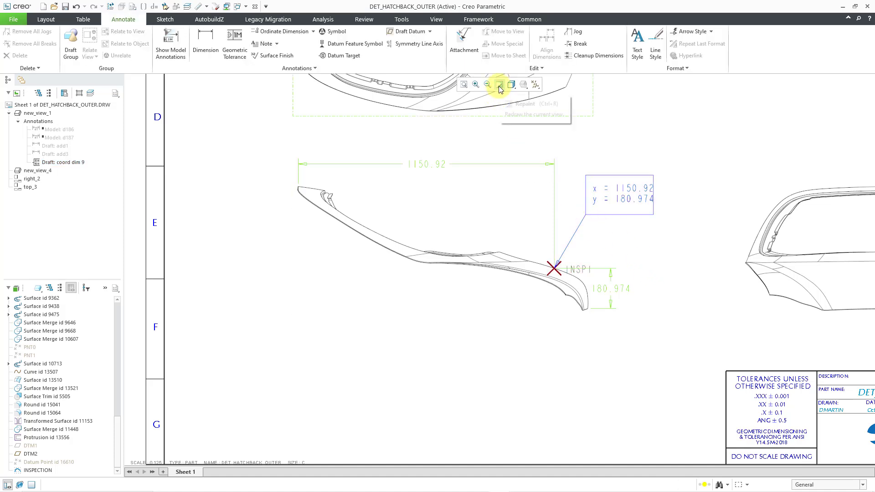
- Update the sheets from the Review tab so only INSP1's coordinate box remains
click(212, 139)
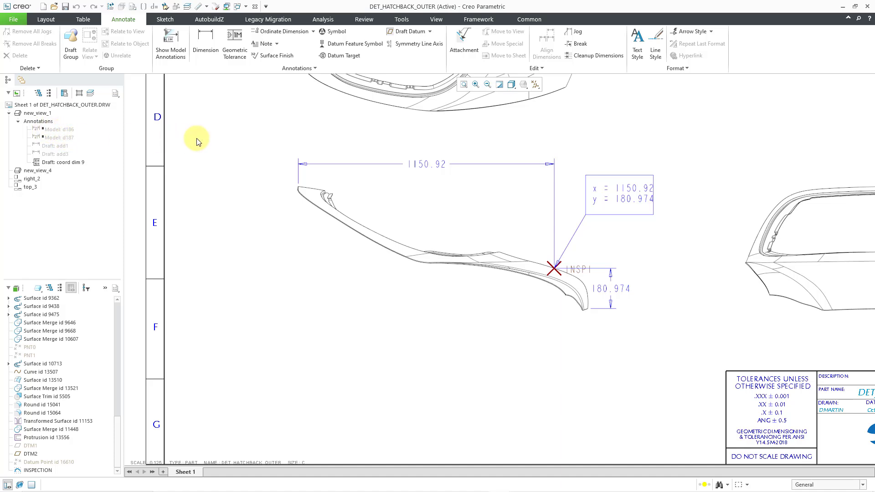
click(363, 19)
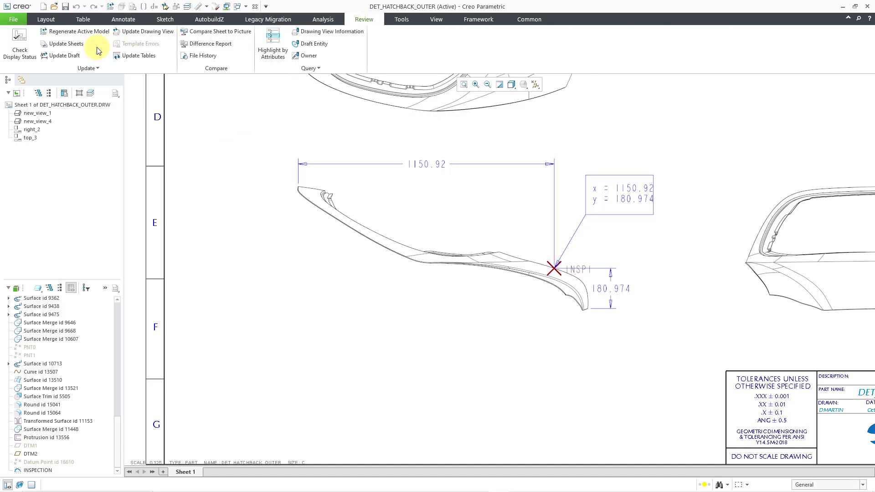
click(63, 43)
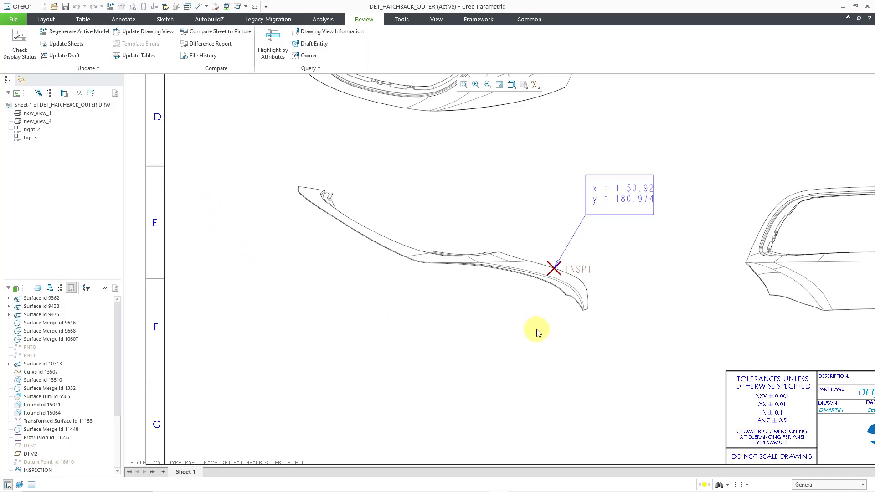
- Delete INSP1's x/y coordinate box and expand new_view_1 Annotations on the Annotate tab
click(629, 203)
click(627, 201)
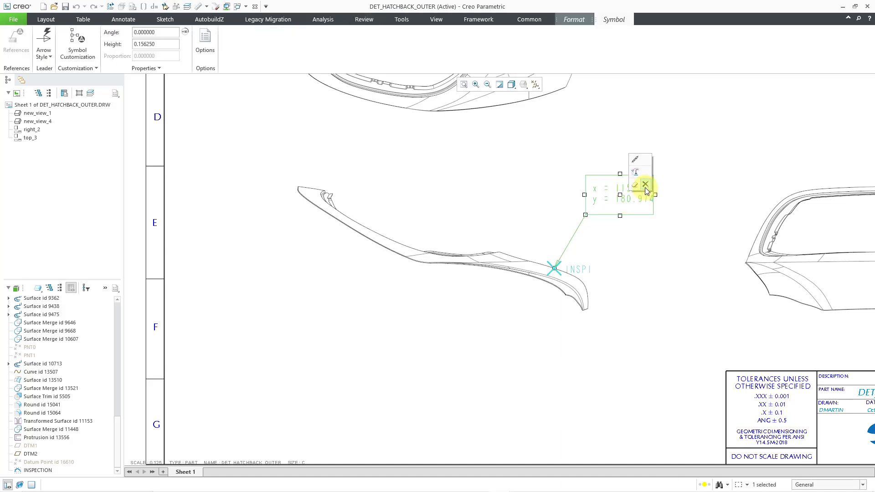
click(646, 185)
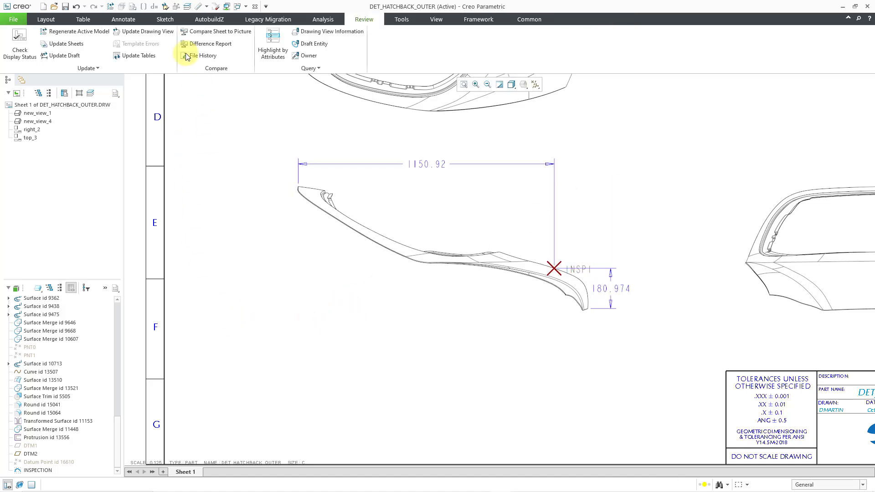
click(122, 19)
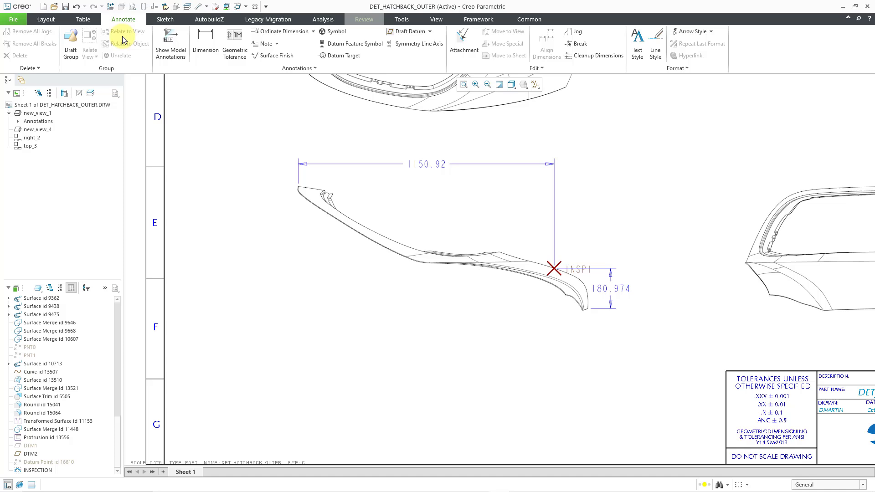
click(18, 121)
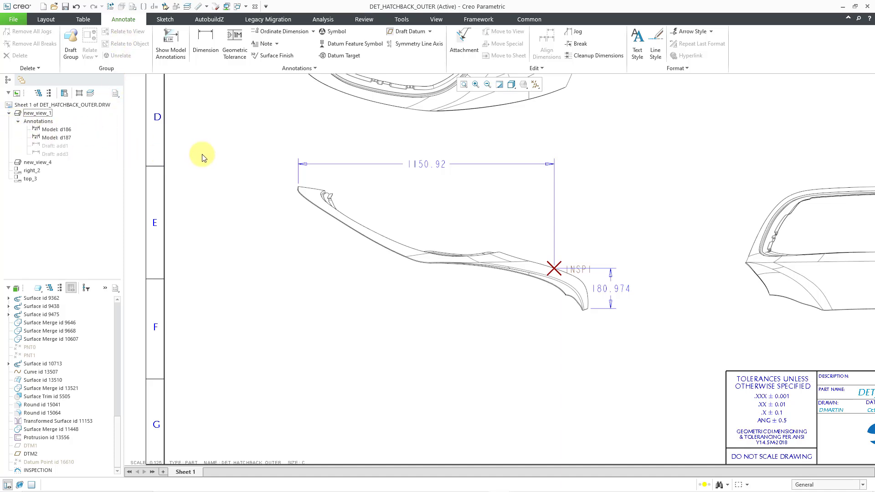